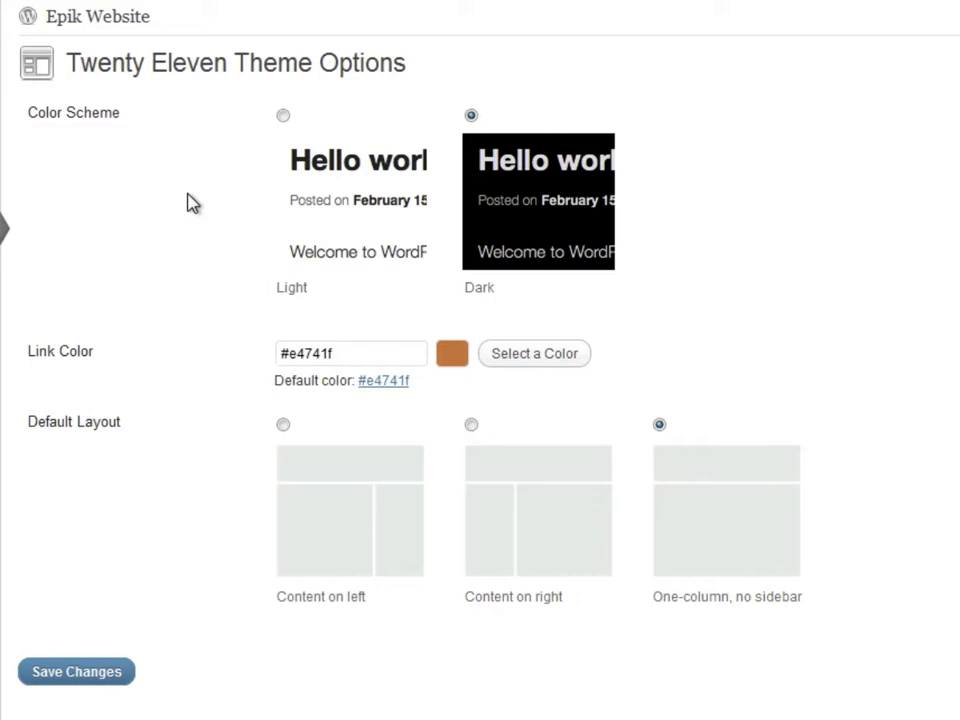
# - Choose the Light color scheme and Content on left layout for Twenty Eleven, and save
pyautogui.click(283, 116)
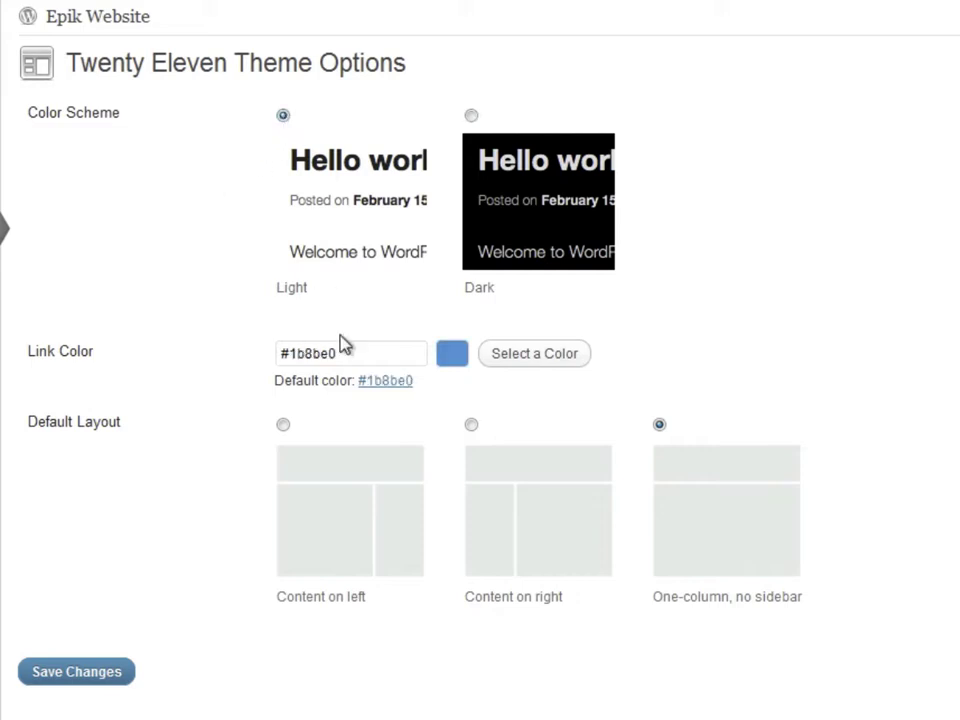
pyautogui.click(284, 425)
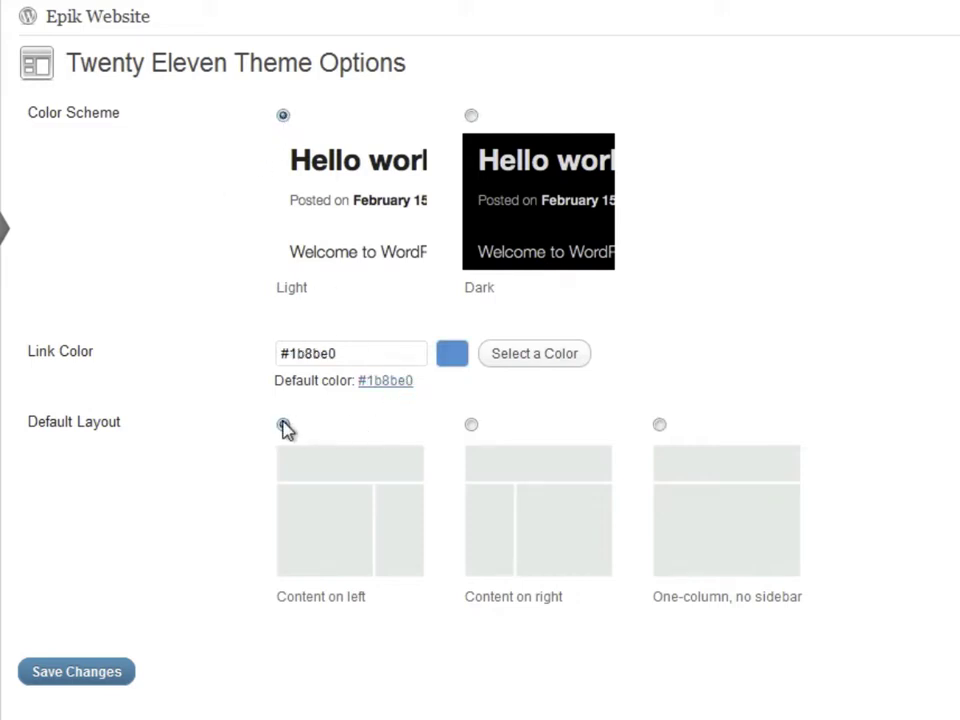
pyautogui.click(121, 672)
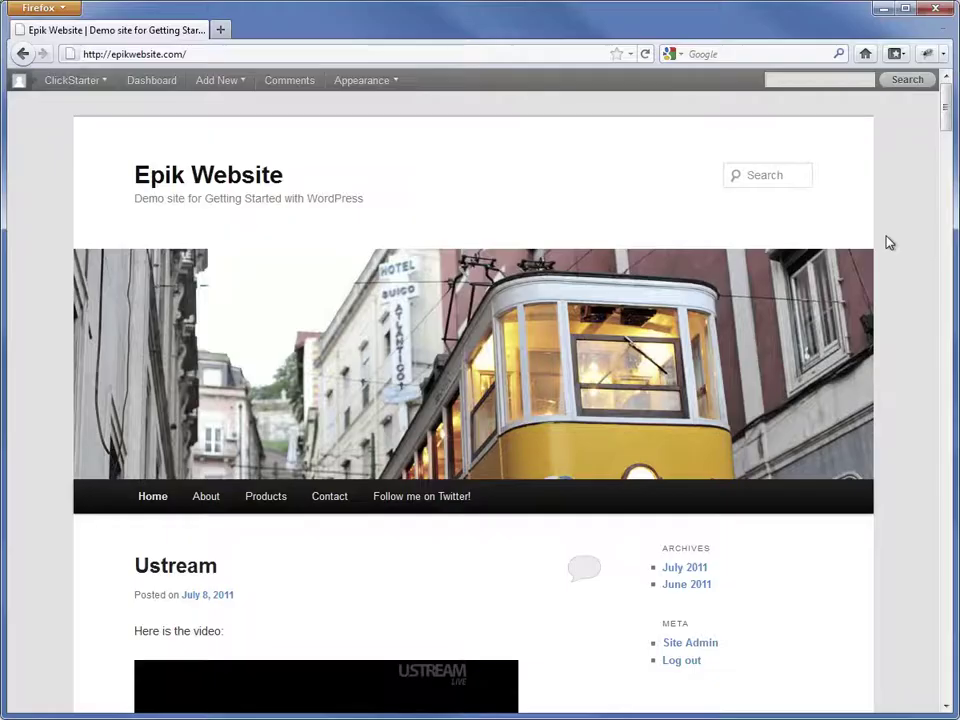
# - Set the custom background colour to light blue #688ad6, save it, and view the live site
pyautogui.moveTo(391, 89)
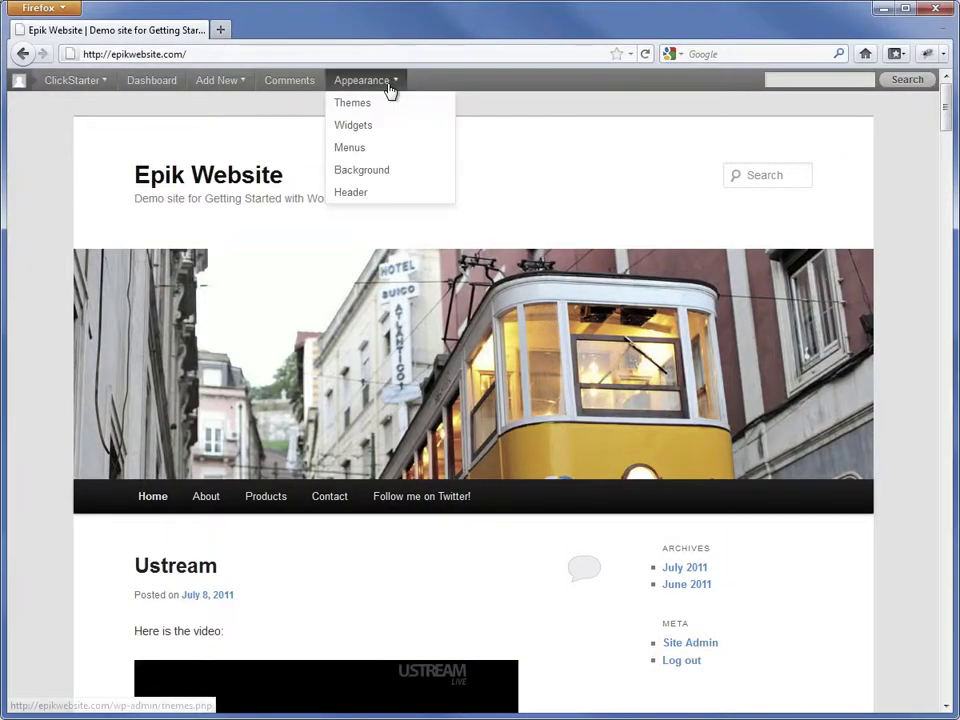
pyautogui.click(390, 179)
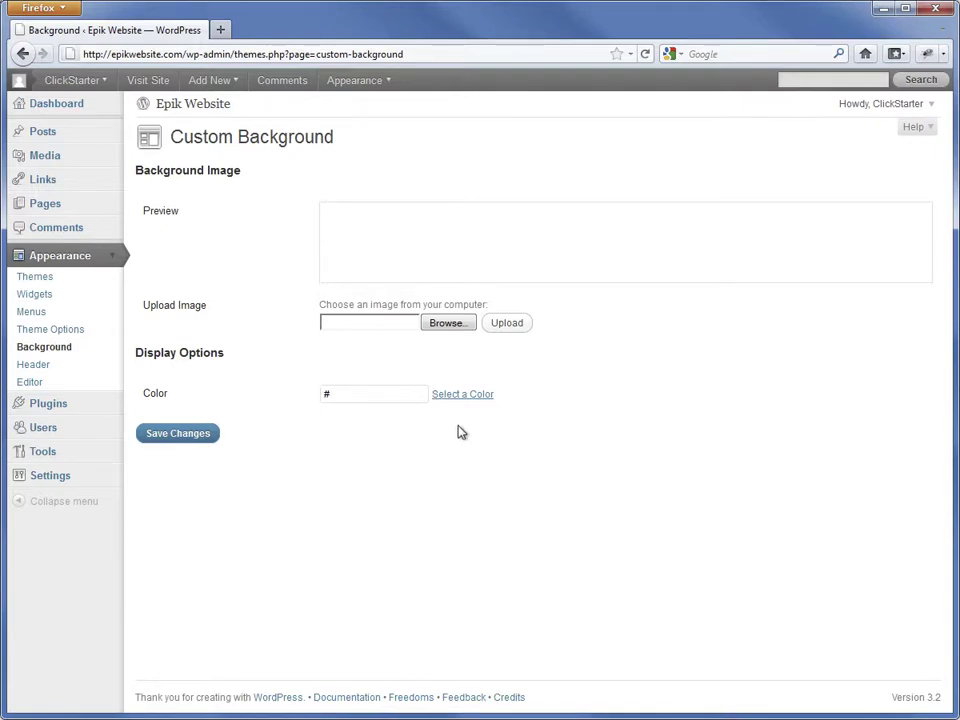
pyautogui.click(479, 399)
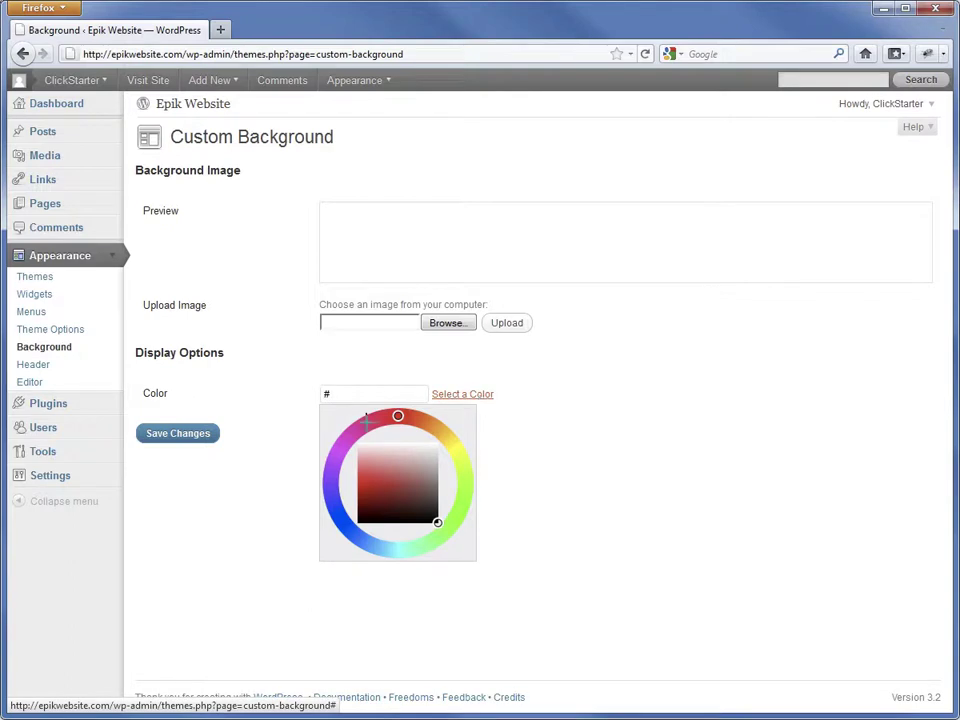
pyautogui.moveTo(397, 416)
pyautogui.mouseDown()
pyautogui.moveTo(343, 461)
pyautogui.moveTo(339, 521)
pyautogui.mouseUp()
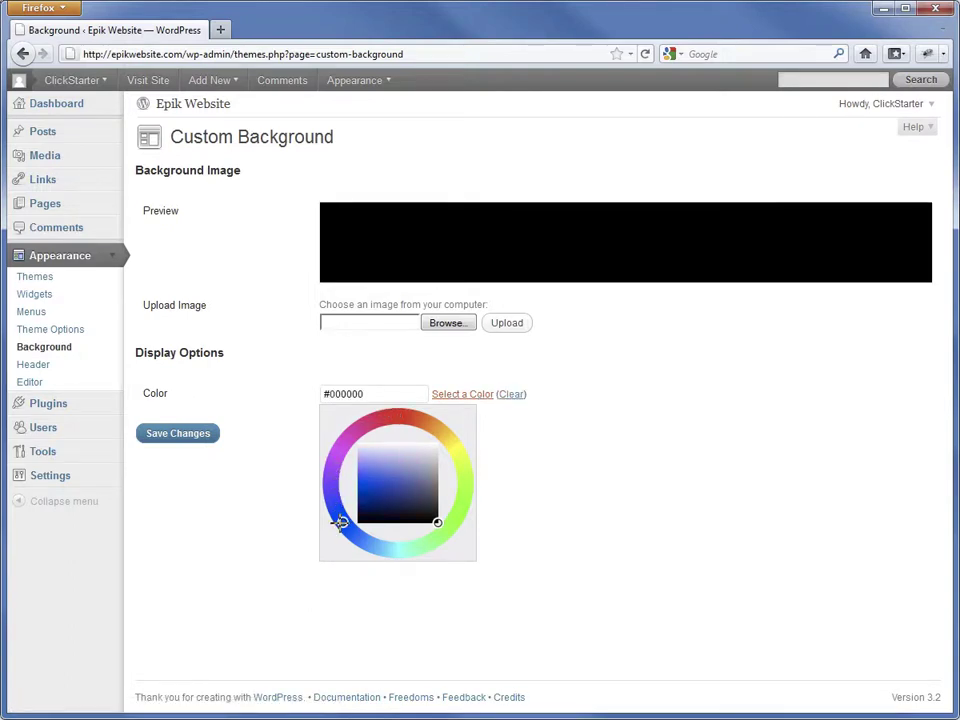
pyautogui.moveTo(431, 519)
pyautogui.mouseDown()
pyautogui.moveTo(405, 477)
pyautogui.moveTo(385, 489)
pyautogui.moveTo(400, 485)
pyautogui.moveTo(392, 469)
pyautogui.mouseUp()
pyautogui.click(341, 520)
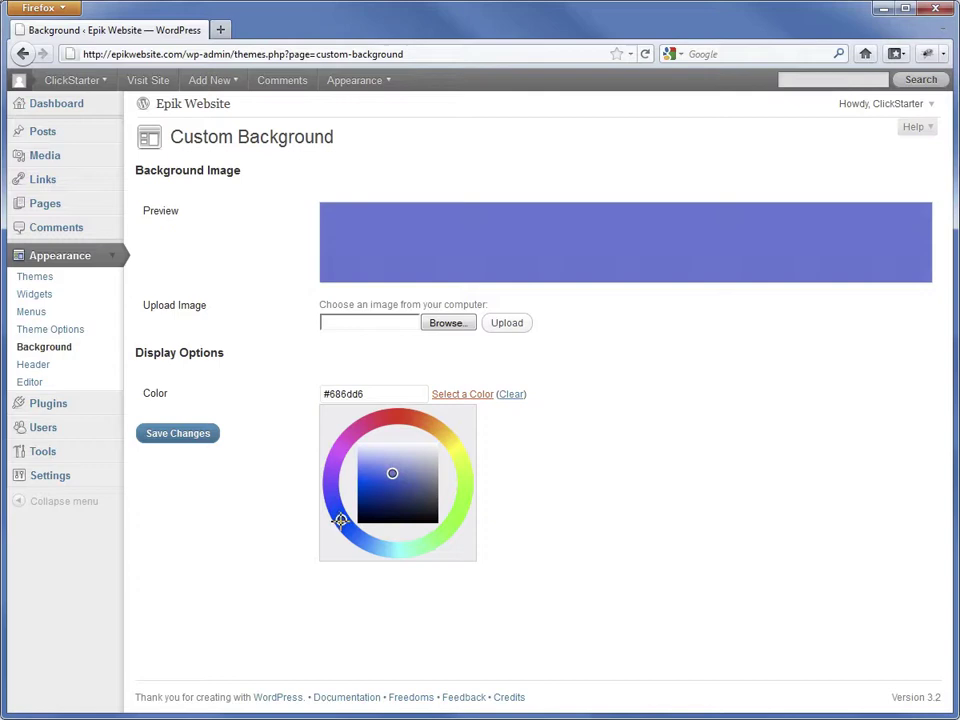
pyautogui.moveTo(341, 520); pyautogui.dragTo(351, 531)
pyautogui.click(201, 440)
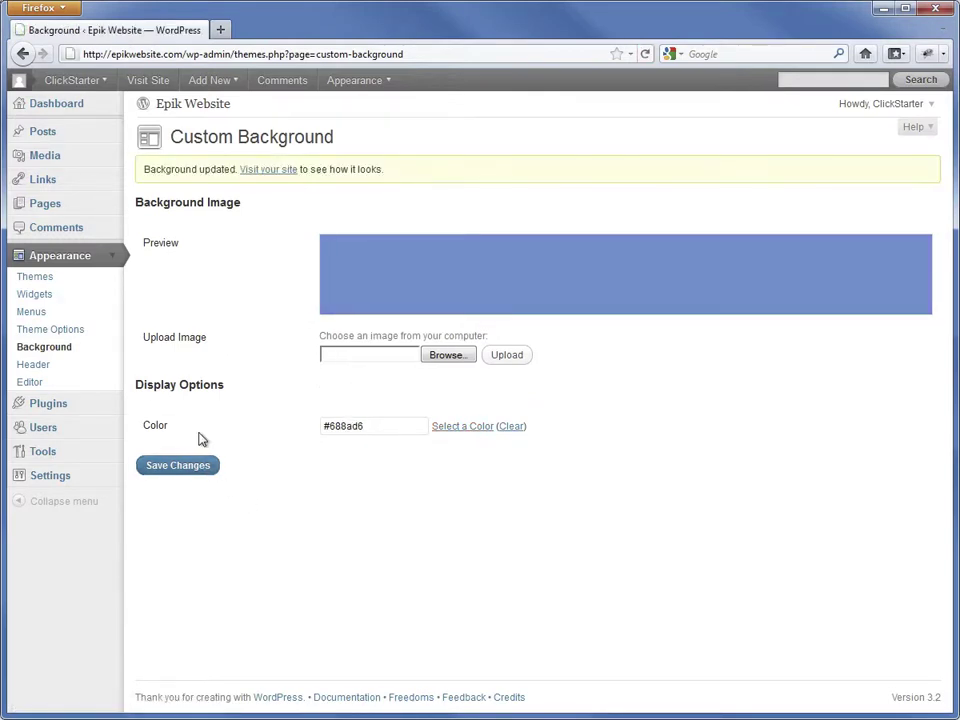
pyautogui.click(270, 174)
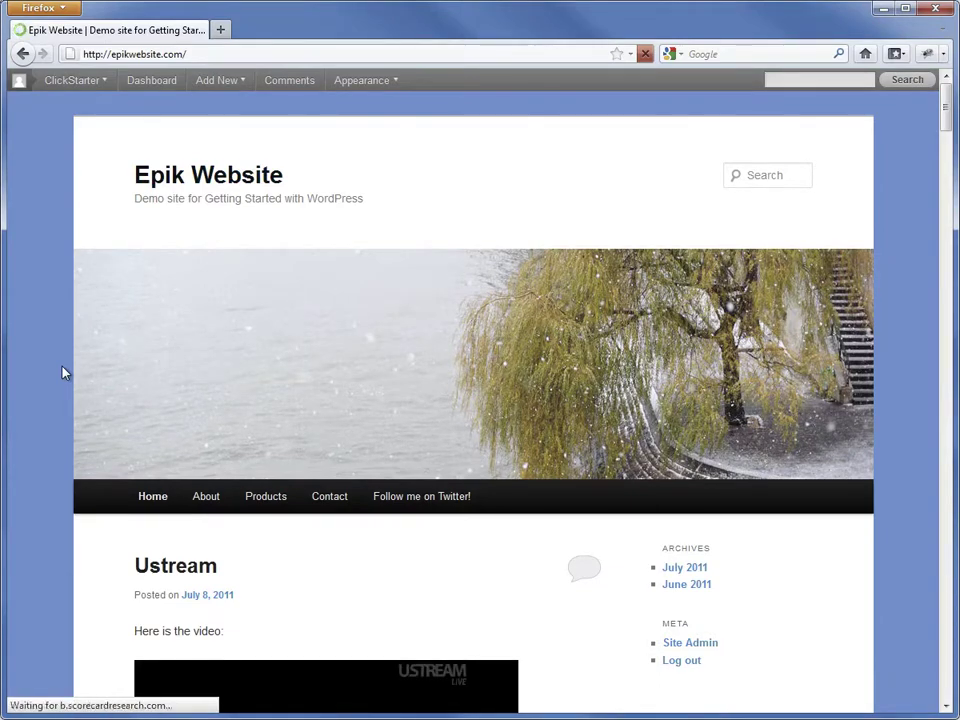
# - Upload the diagonal-striped grunge image as the custom background
pyautogui.click(22, 53)
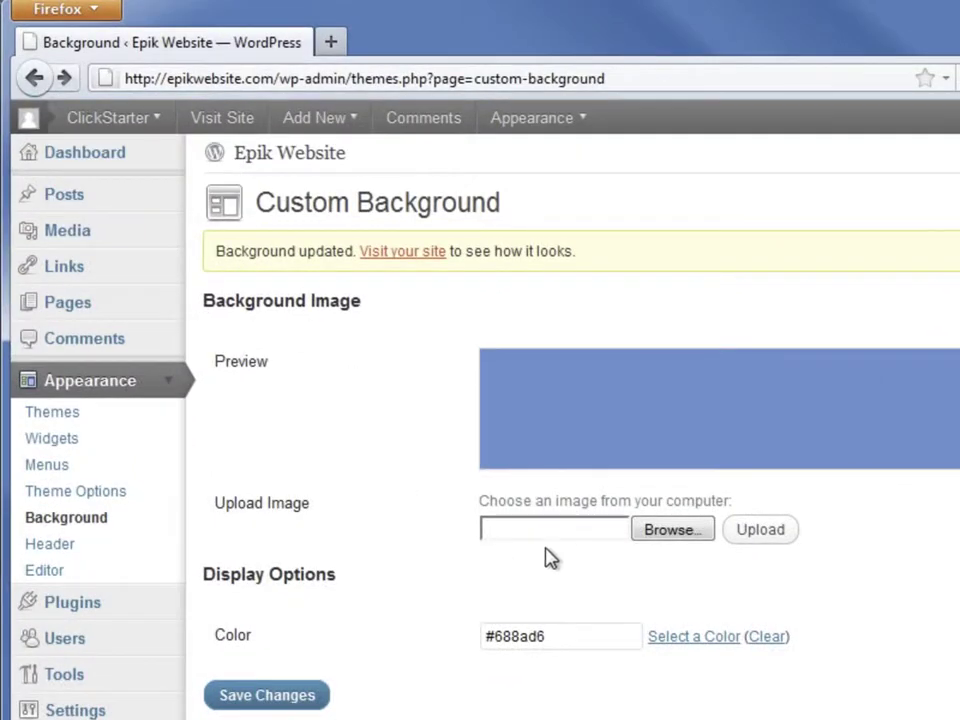
pyautogui.click(666, 541)
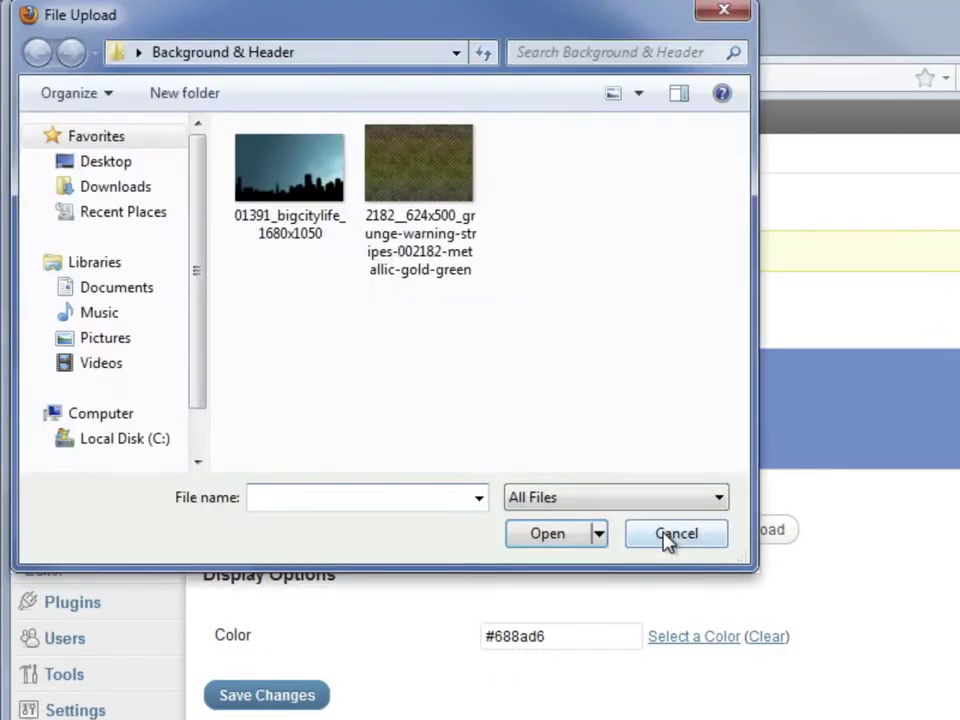
pyautogui.click(432, 210)
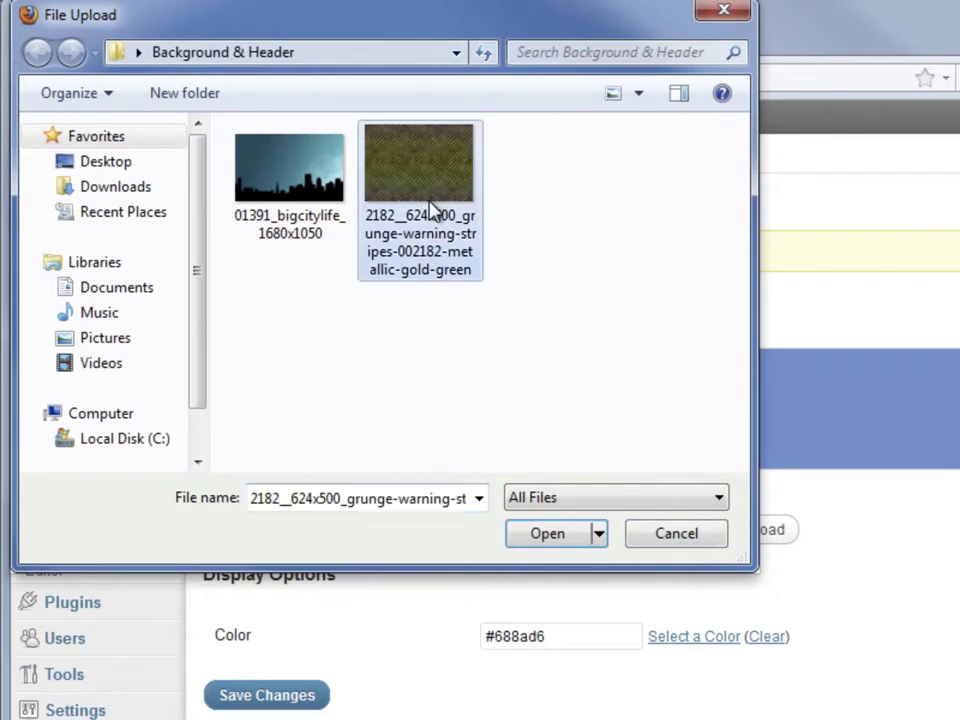
pyautogui.click(550, 534)
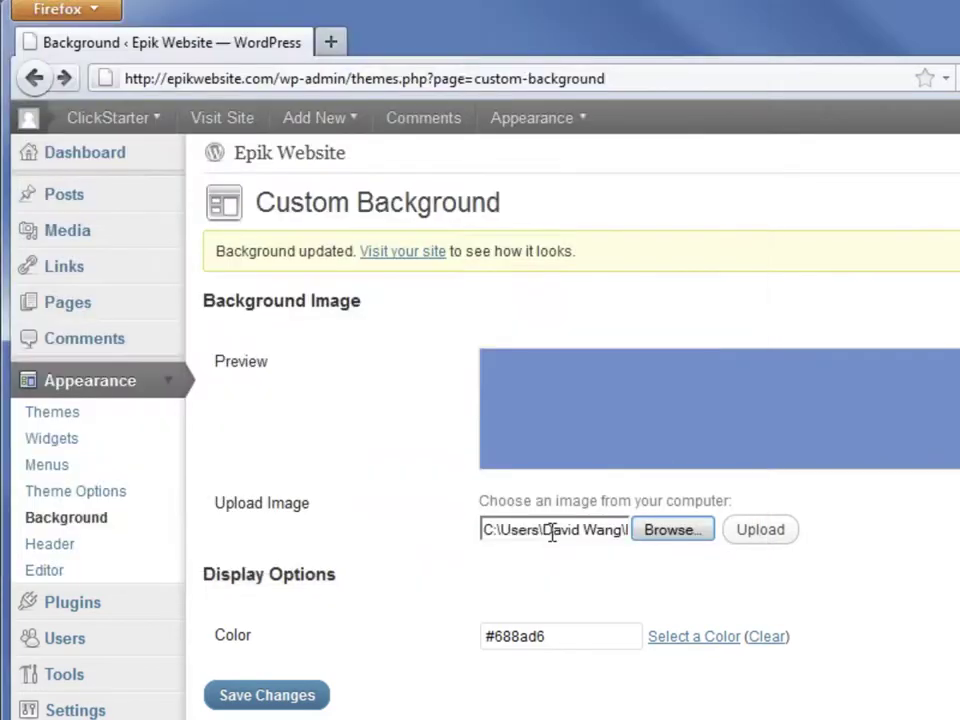
pyautogui.click(777, 540)
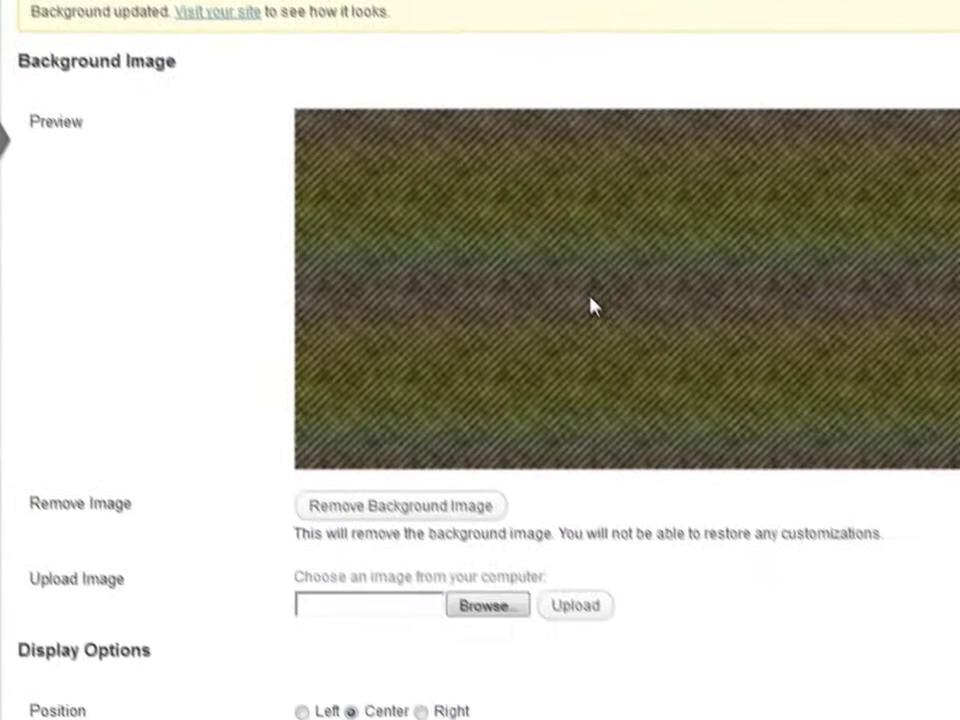
# - Centre and tile the striped background image, clear the background colour, and save
pyautogui.scroll(-1, 672, 463)
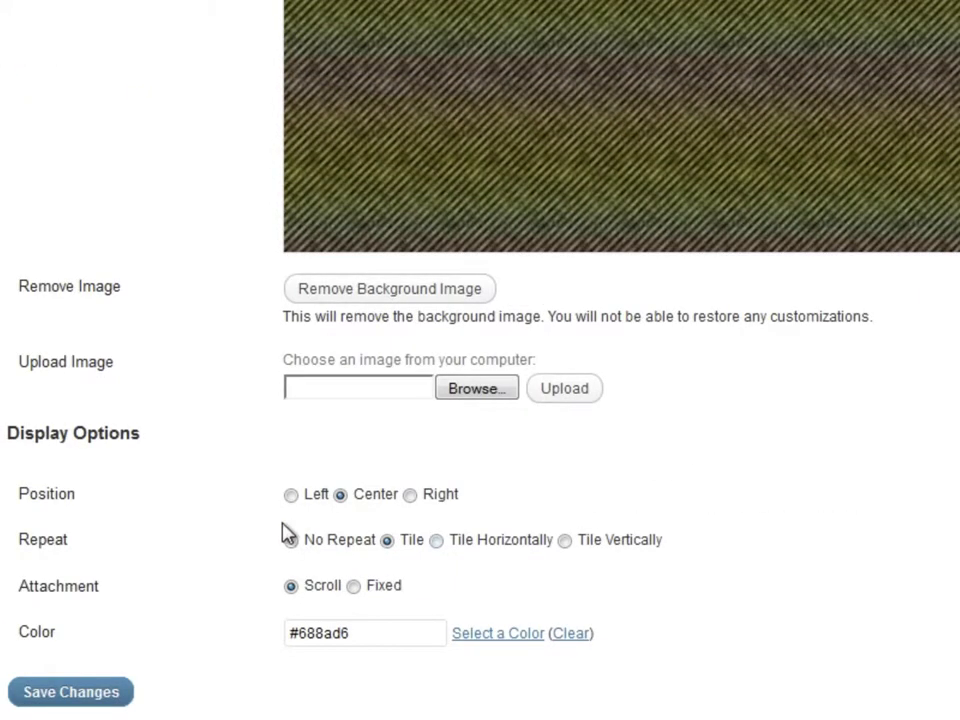
pyautogui.click(291, 494)
pyautogui.click(426, 498)
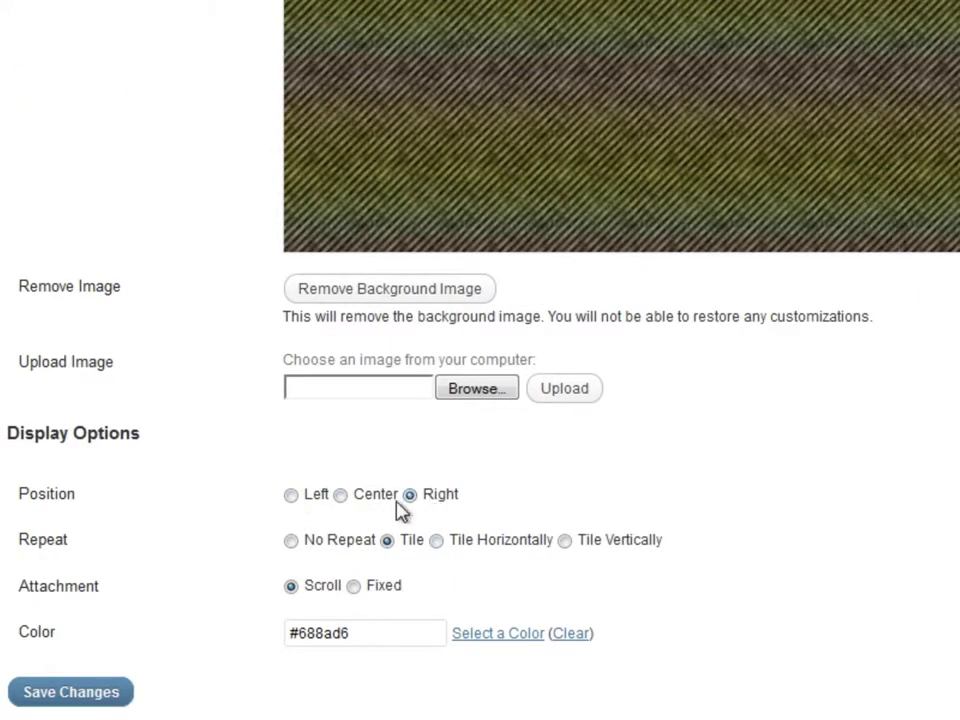
pyautogui.click(354, 500)
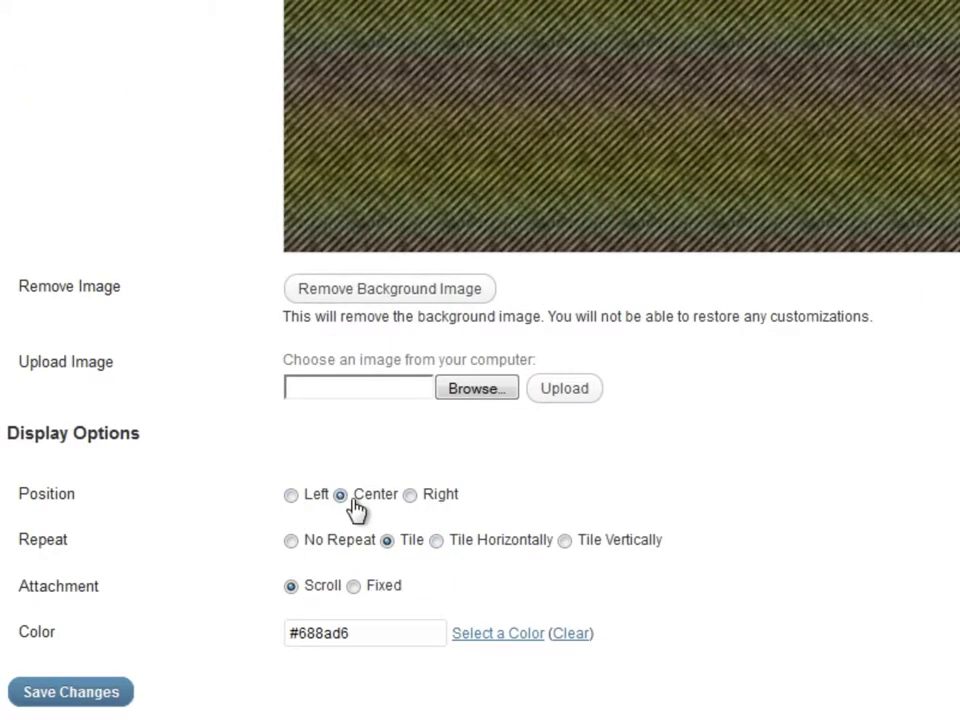
pyautogui.click(566, 545)
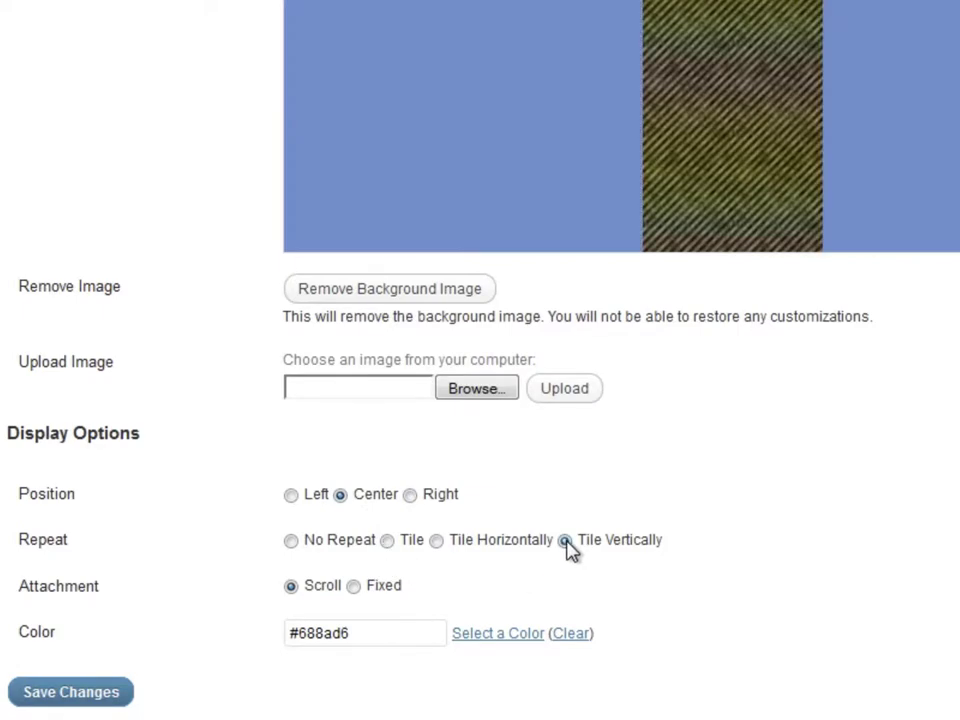
pyautogui.click(451, 543)
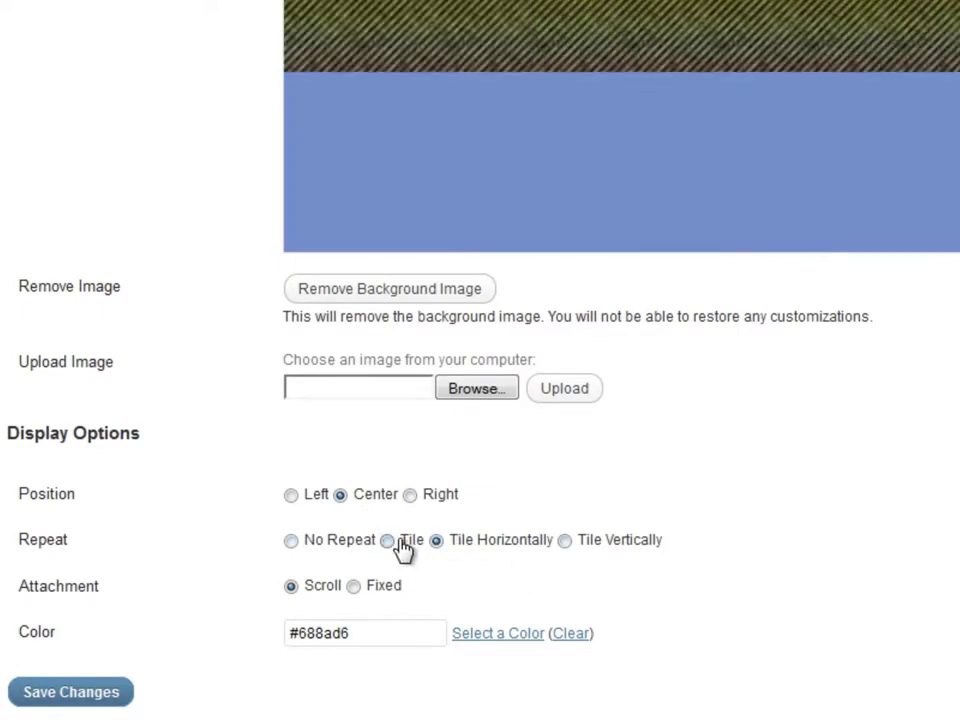
pyautogui.click(402, 541)
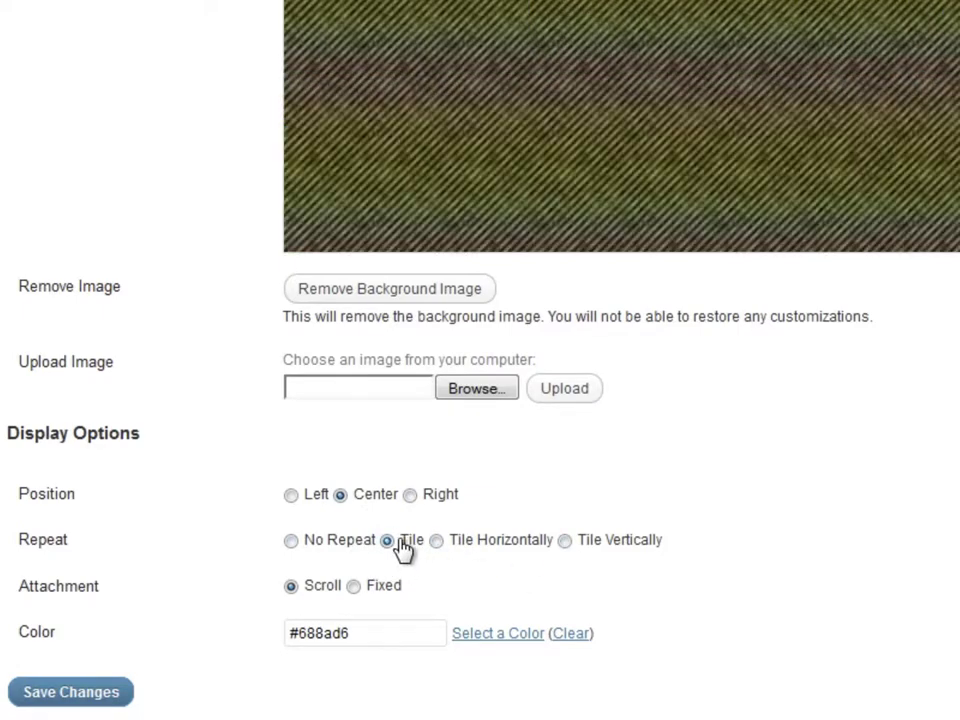
pyautogui.click(570, 636)
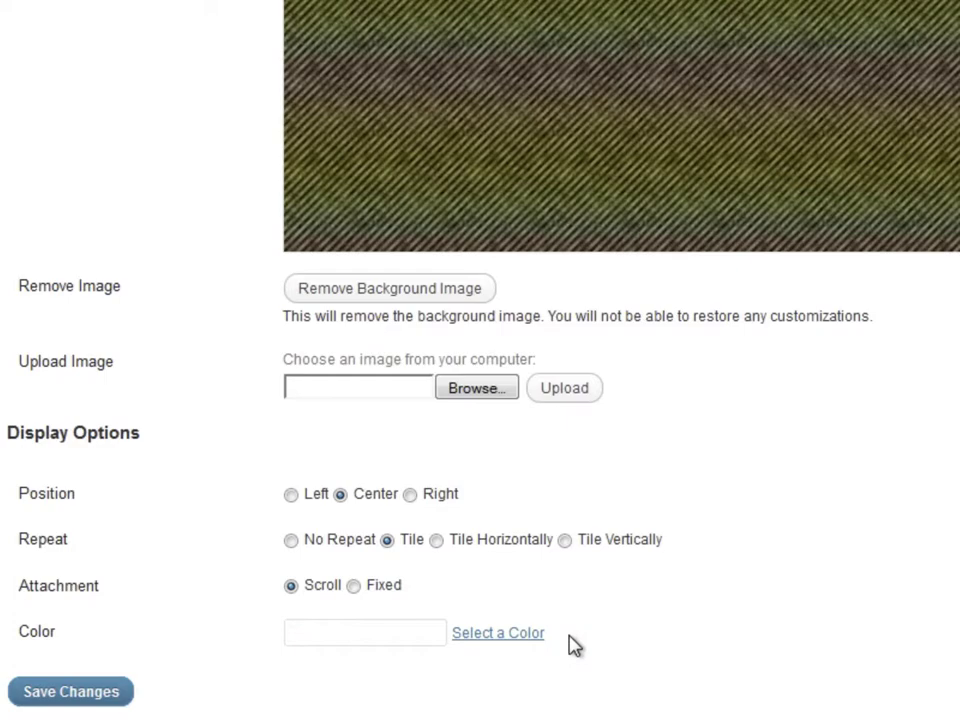
pyautogui.click(118, 704)
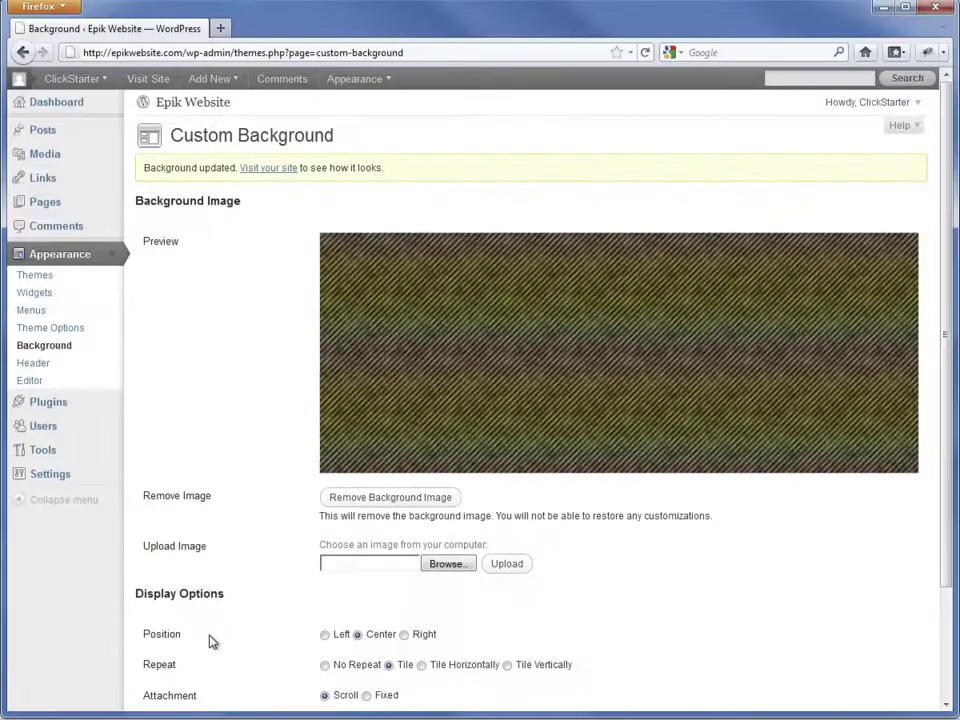
# - View the live Epik Website to check the tiled striped background
pyautogui.click(270, 170)
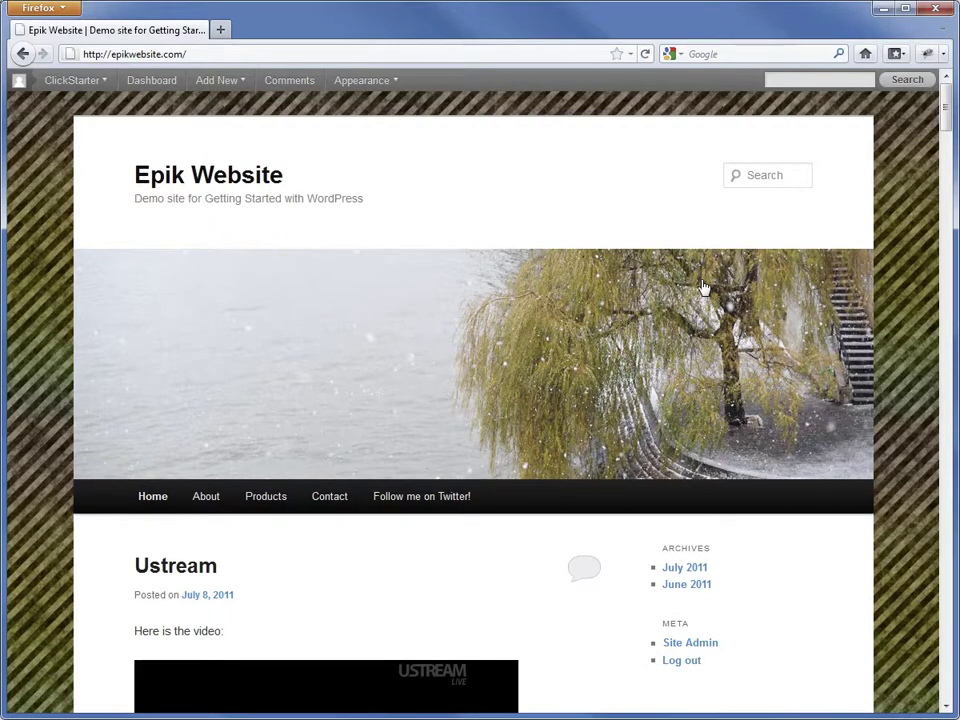
pyautogui.moveTo(356, 82)
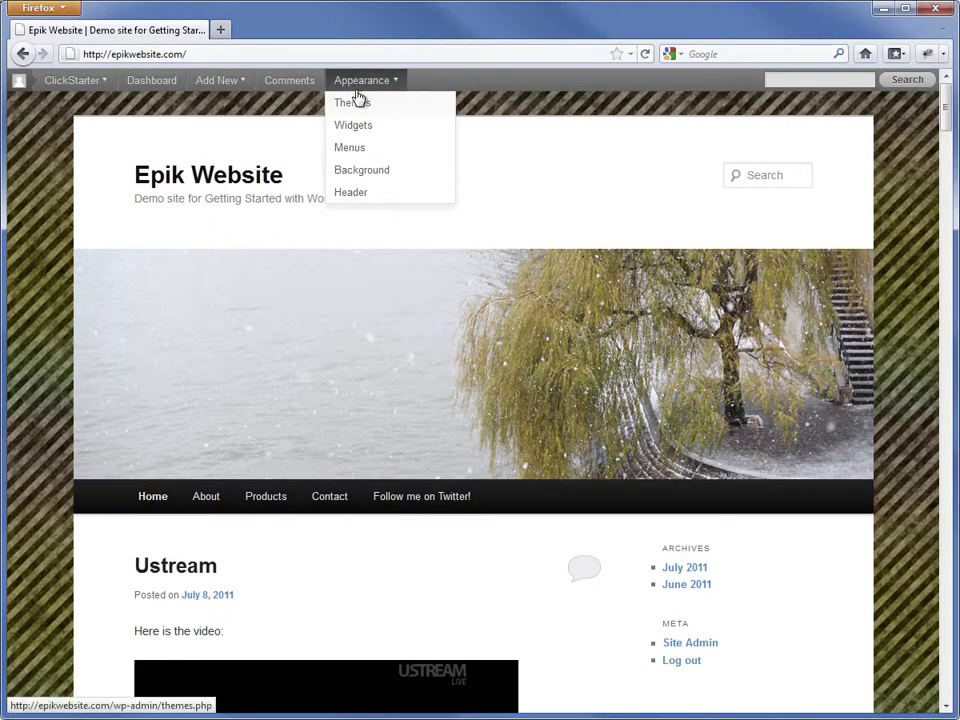
# - Open Appearance > Header and review the Custom Header options with the yellow tram image
pyautogui.click(358, 195)
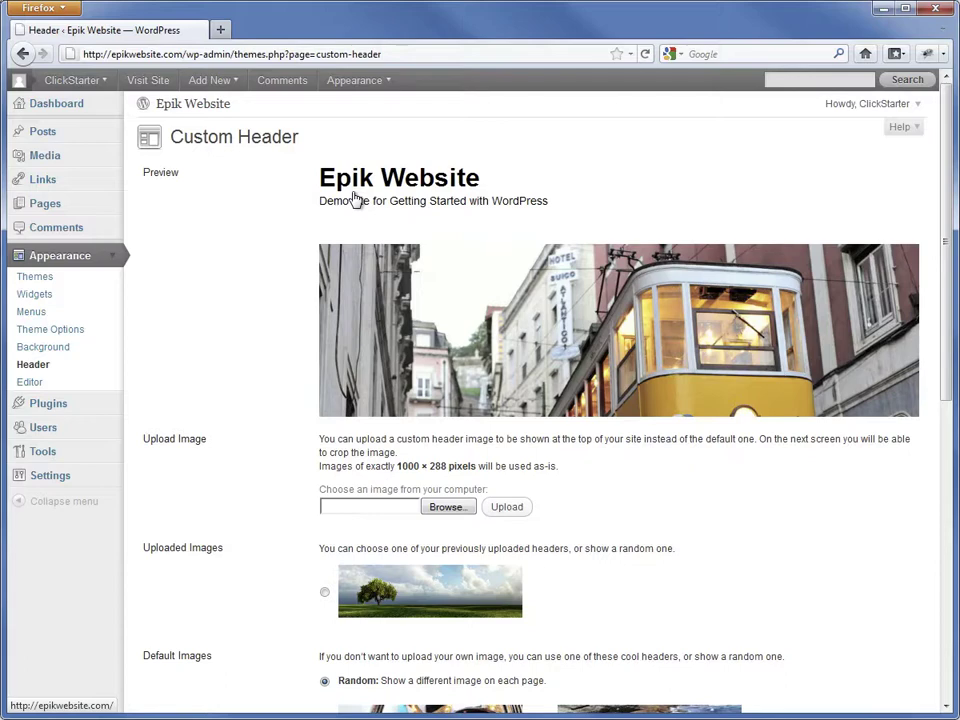
pyautogui.scroll(-2, 221, 381)
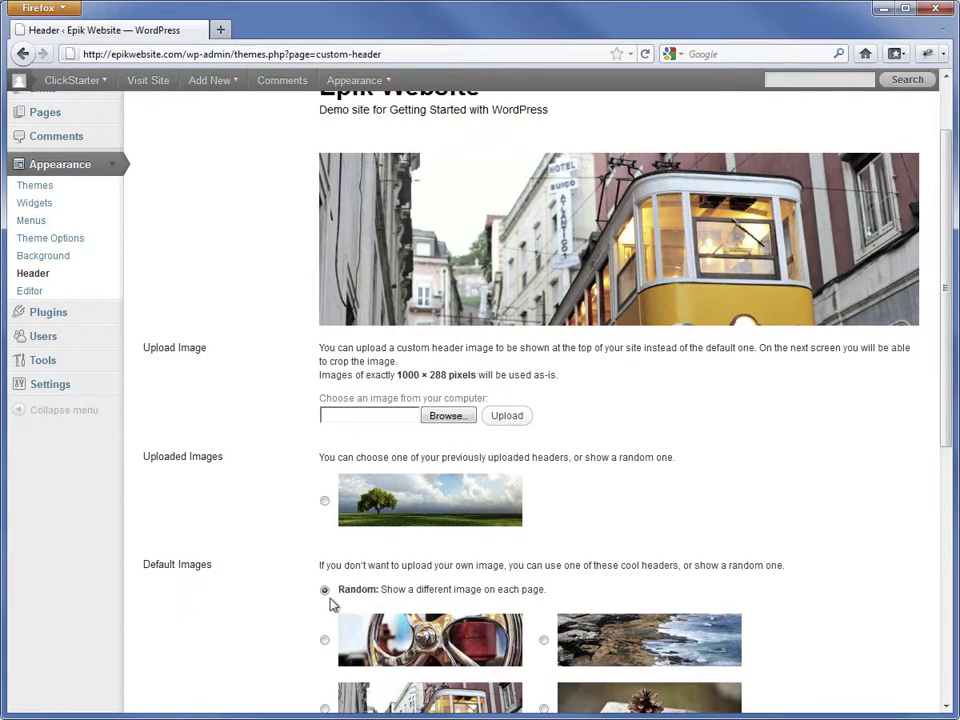
pyautogui.scroll(-5, 320, 605)
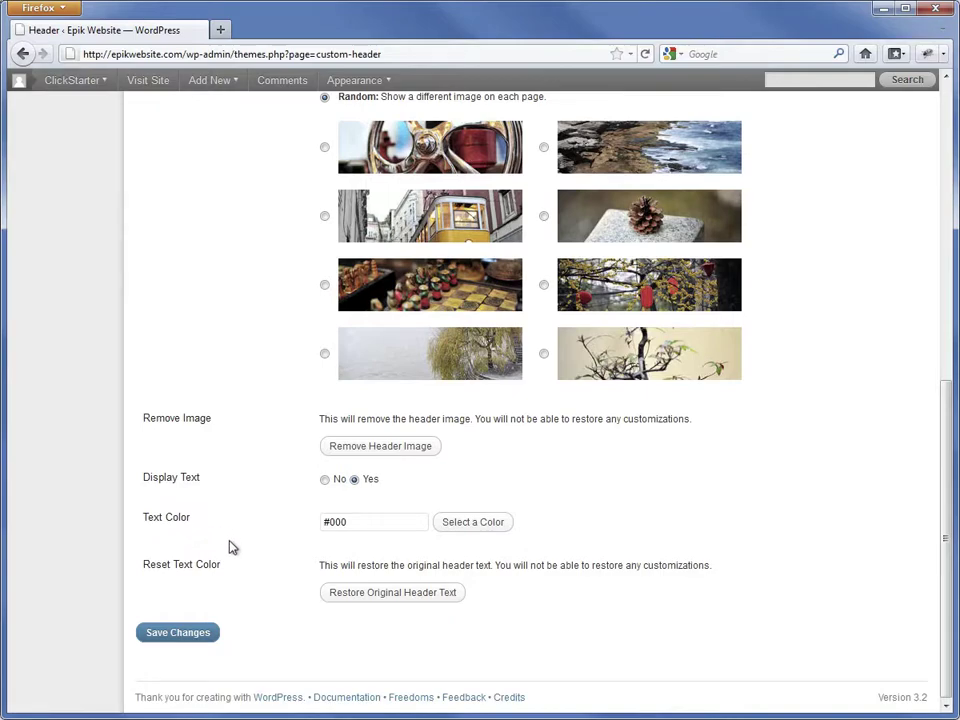
pyautogui.scroll(6, 229, 546)
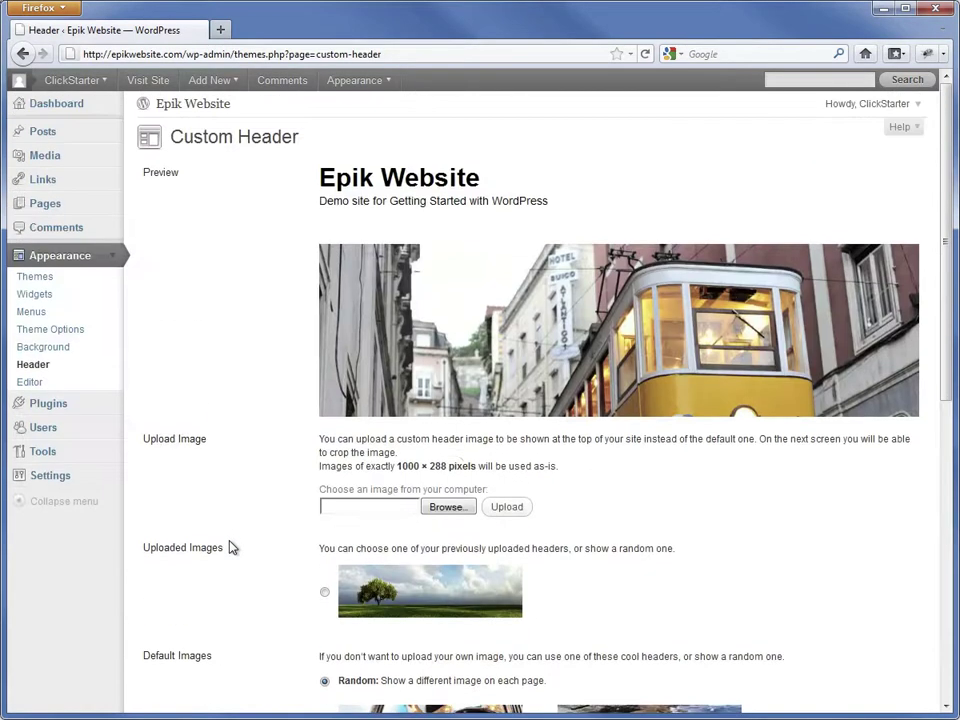
# - Upload the 01391_bigcitylife_1680x1050 skyline image as the new header
pyautogui.click(442, 507)
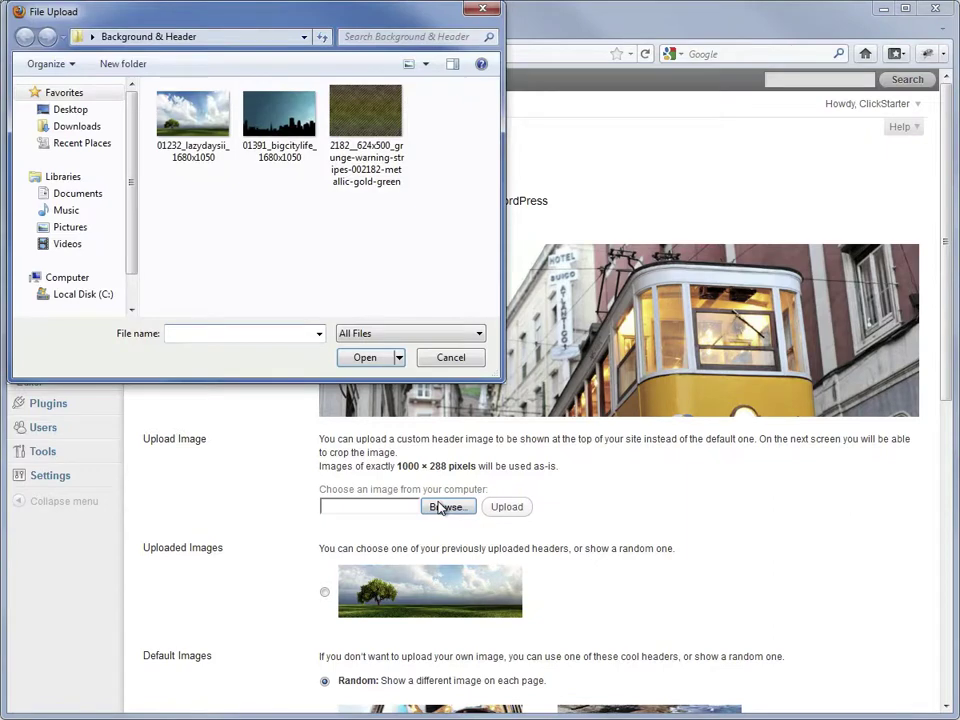
pyautogui.click(280, 118)
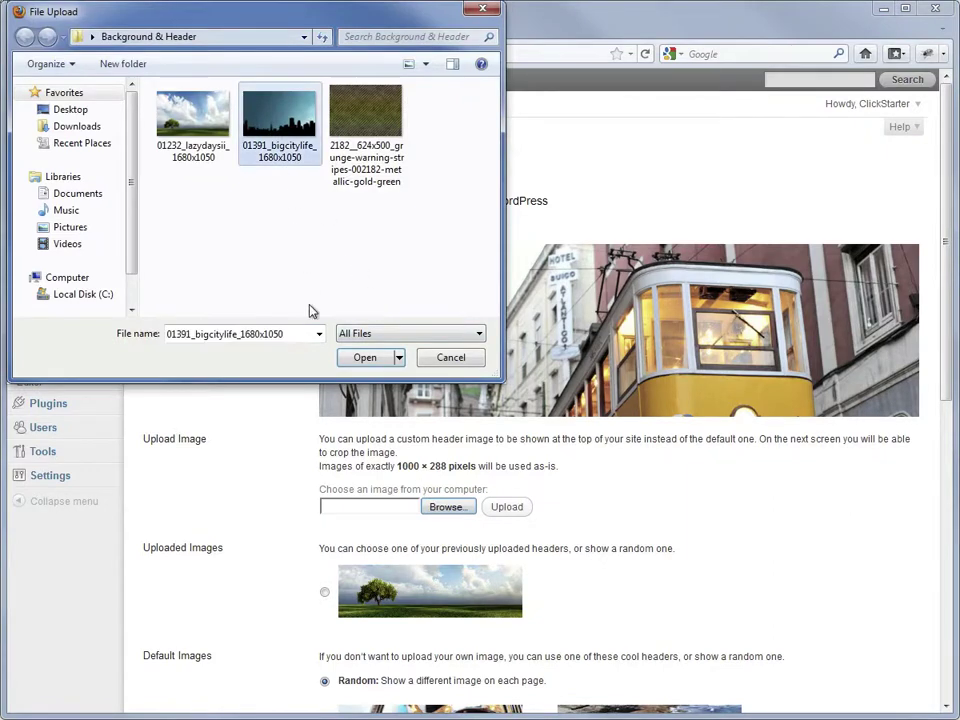
pyautogui.click(362, 358)
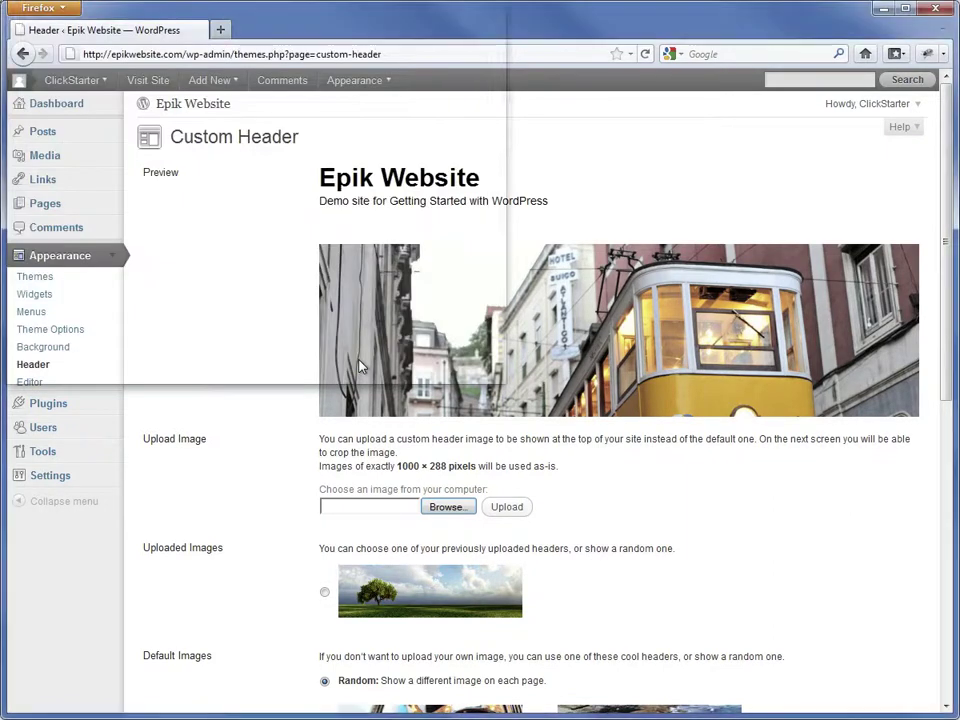
pyautogui.click(507, 508)
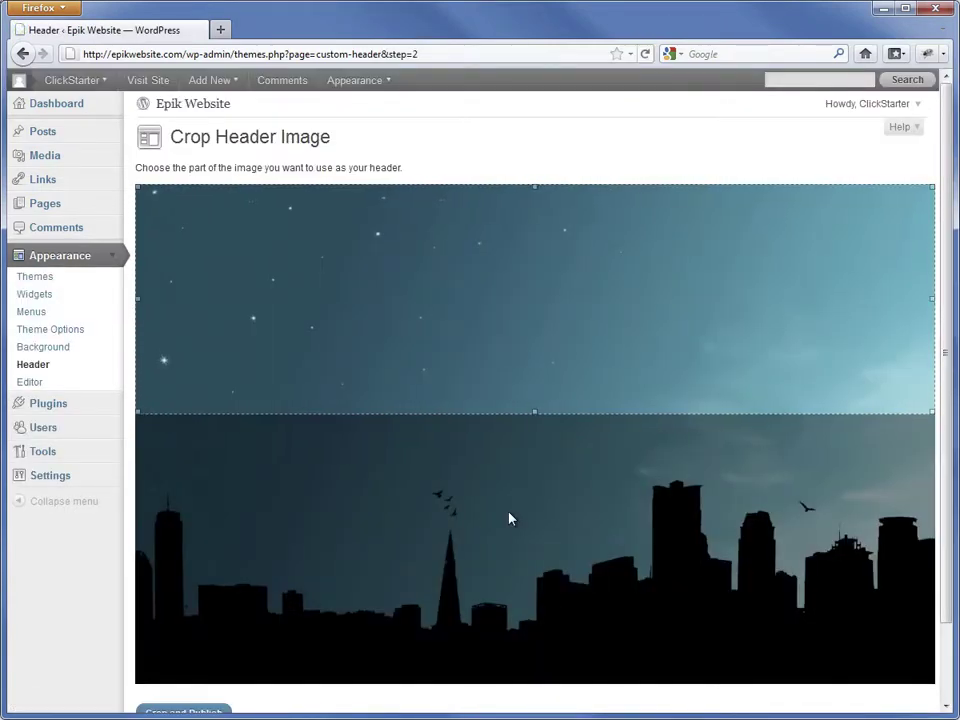
# - Shrink and move the crop box down onto the skyline, then crop and publish
pyautogui.moveTo(137, 188); pyautogui.dragTo(221, 210)
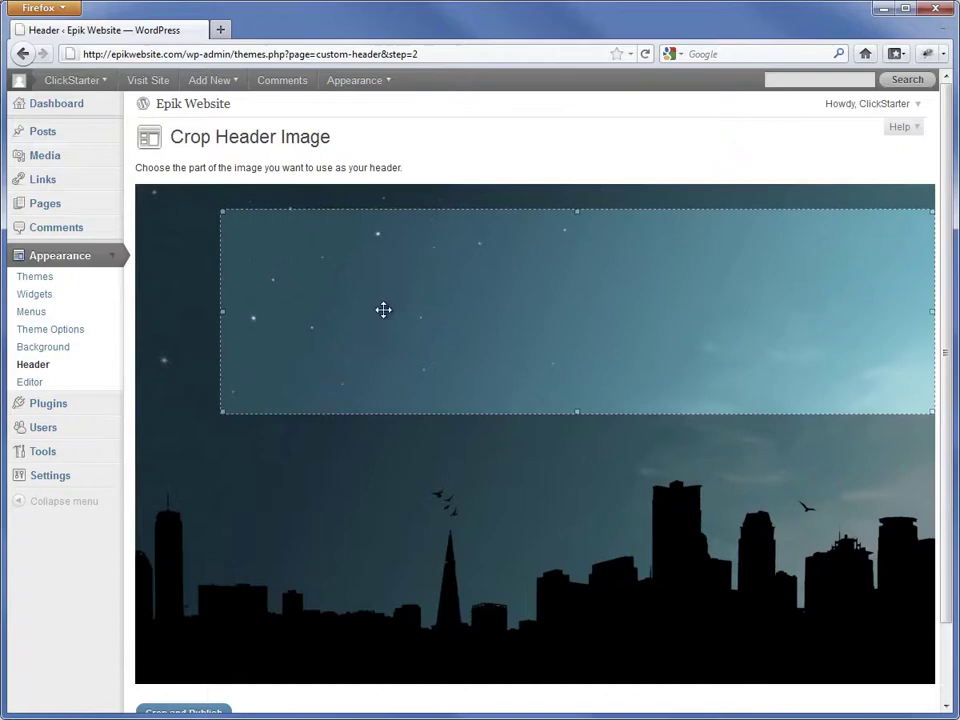
pyautogui.moveTo(383, 310); pyautogui.dragTo(355, 550)
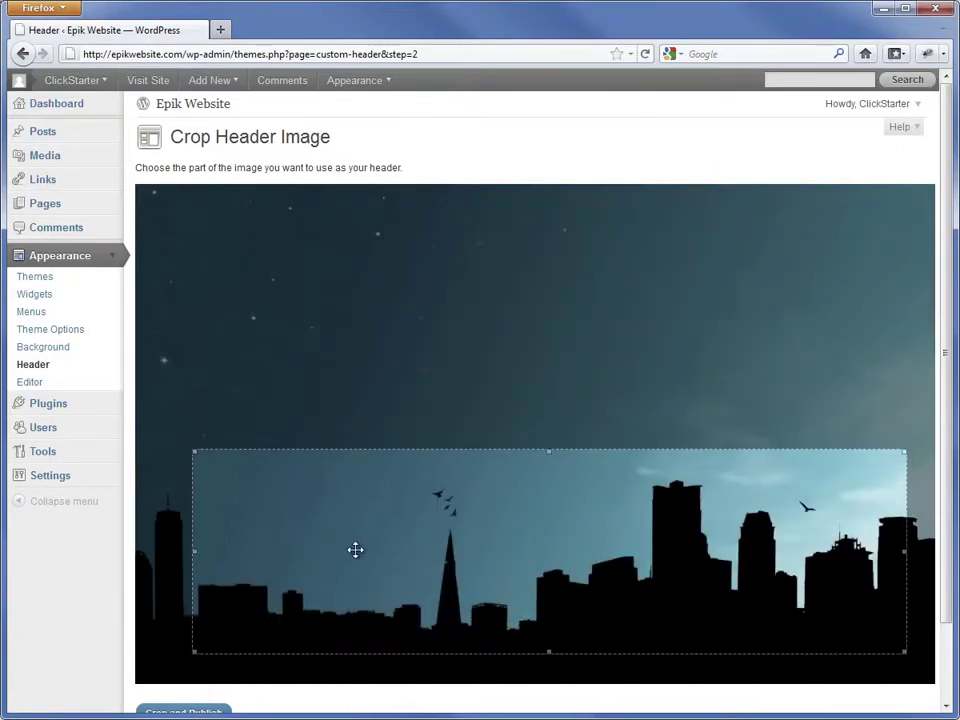
pyautogui.scroll(-2, 272, 635)
pyautogui.click(192, 630)
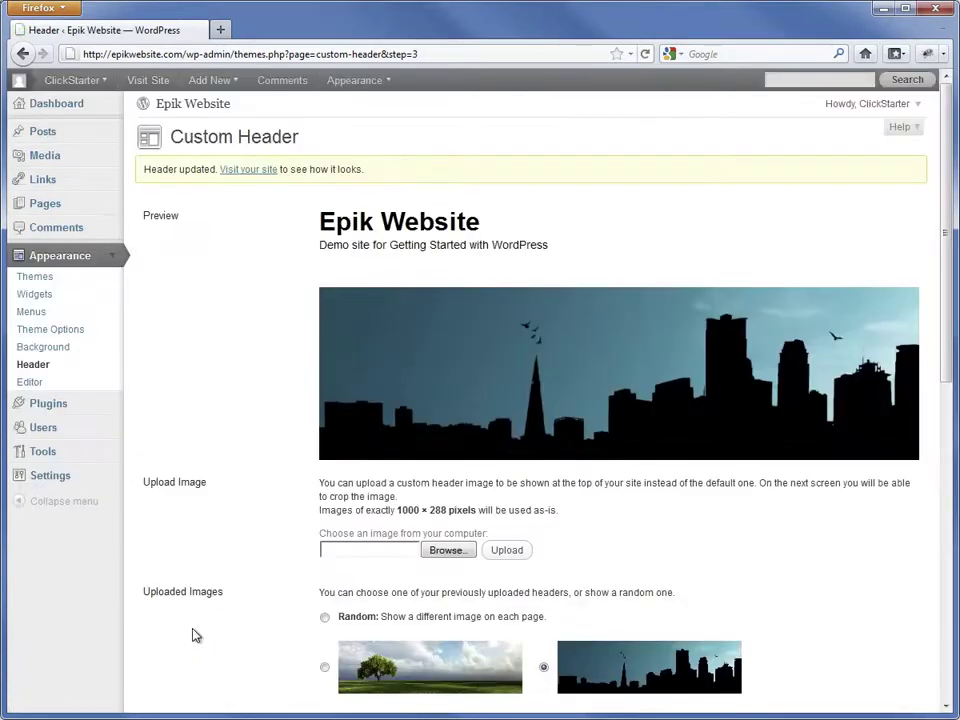
# - Open the live site from the Header updated notice to see the skyline header
pyautogui.click(262, 170)
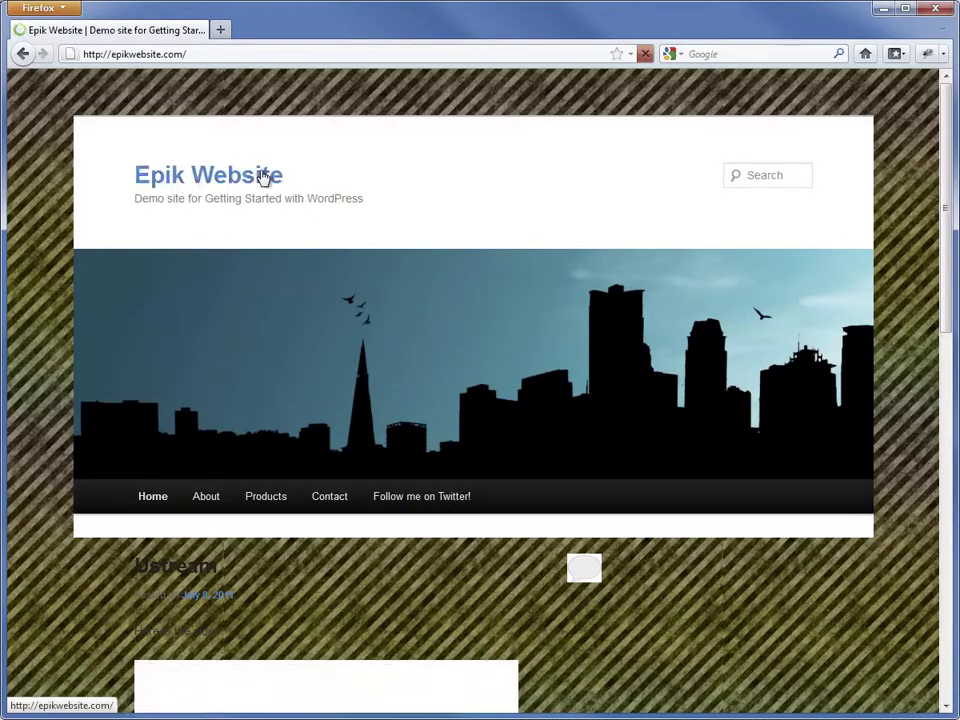